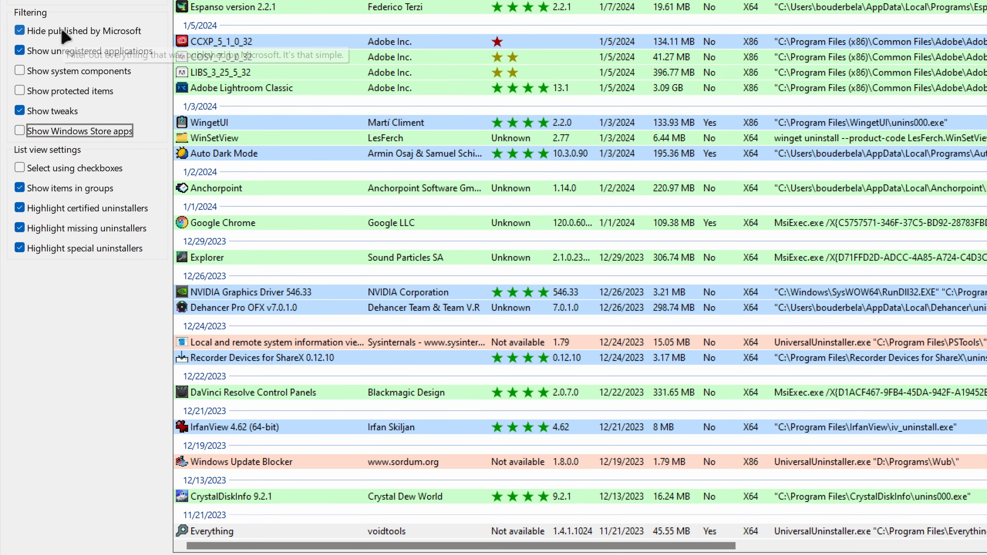
- Check what the unregistered-applications filter does and look at the Windows Update Blocker entry it lists
mouse_move(64, 59)
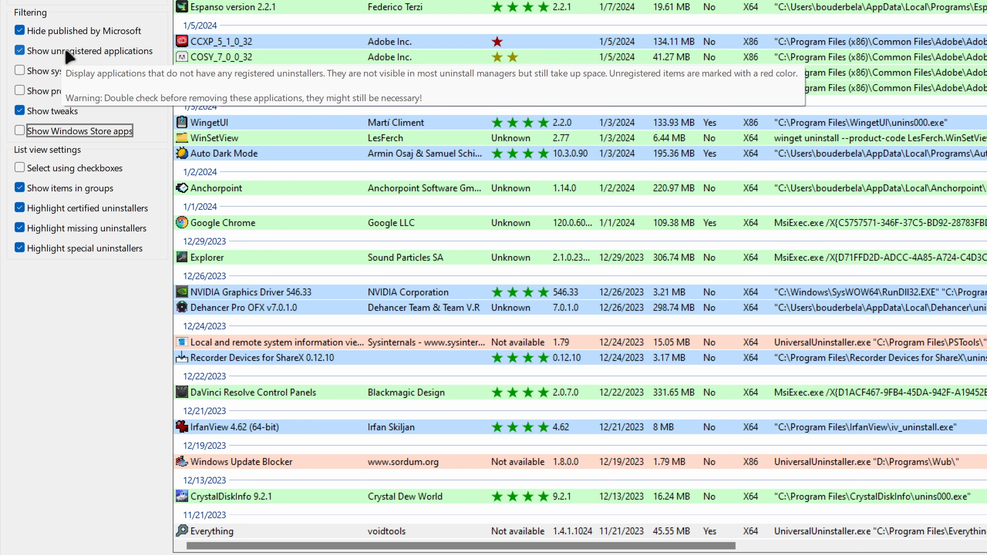
click(223, 463)
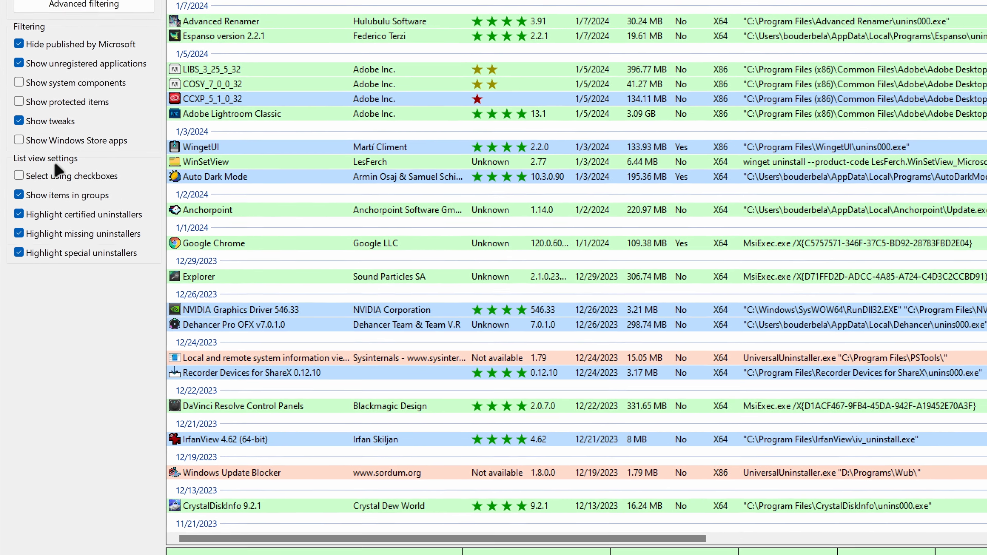
- Try selecting list entries with checkboxes on Discord, and switch checkbox selection off again
click(58, 173)
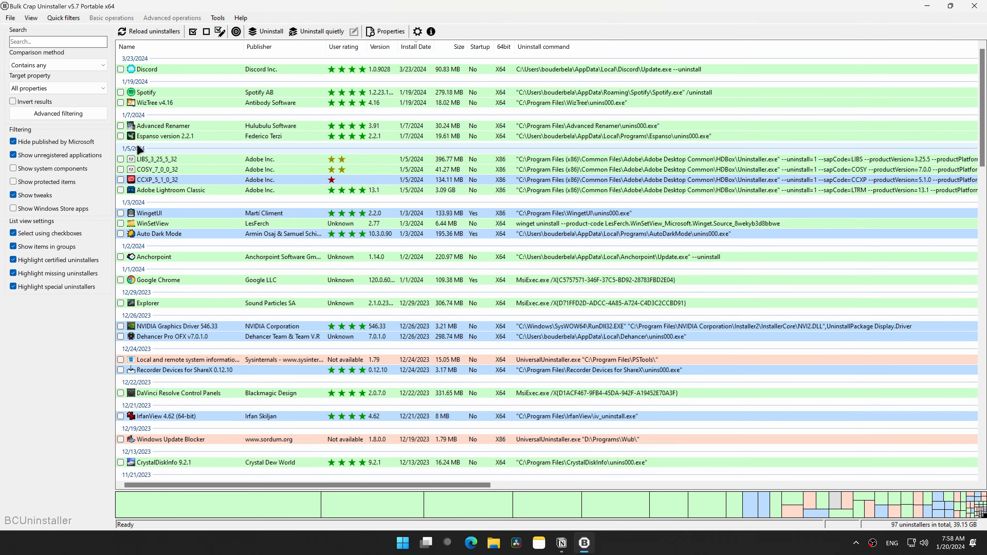
click(119, 69)
click(40, 234)
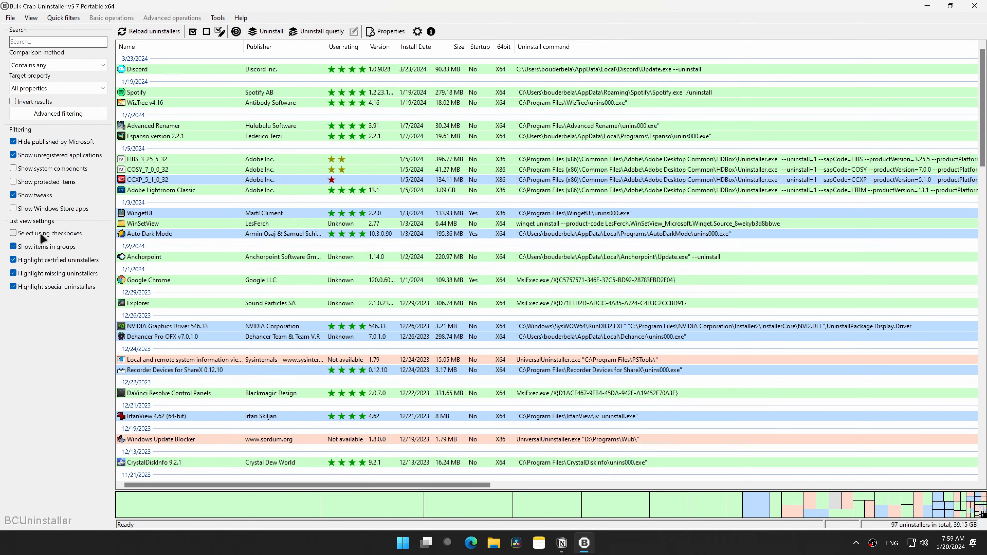
- Try out item grouping and the highlighting of certified, missing and special uninstallers, leaving all of them enabled
click(42, 244)
click(40, 256)
click(41, 273)
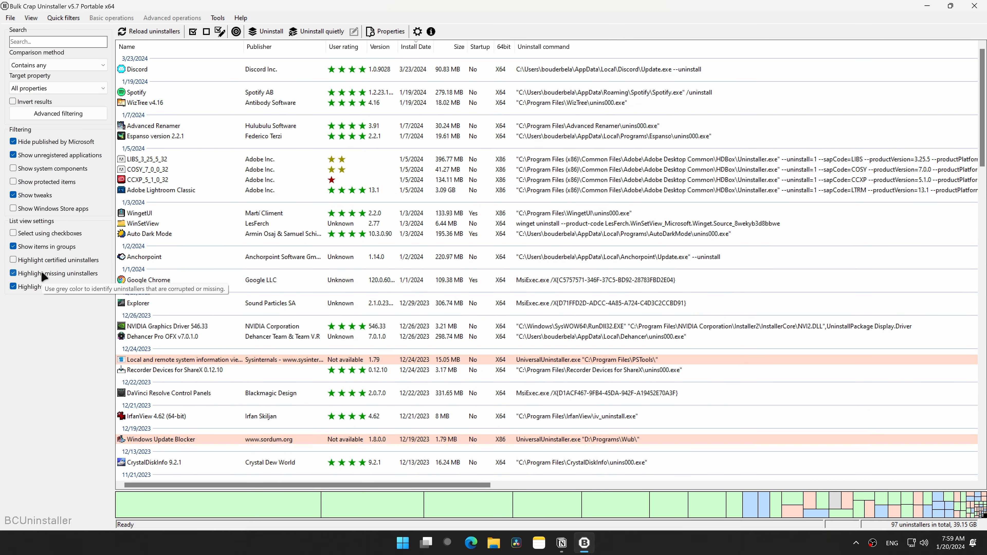
click(43, 288)
click(43, 288)
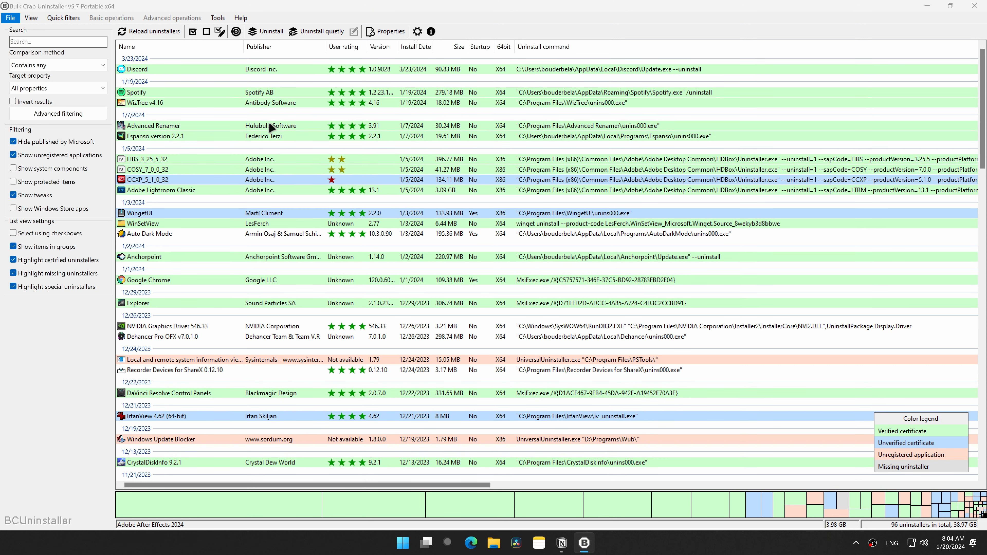
- Start a quiet uninstall of WizTree v4.16, Advanced Renamer, Espanso version 2.2.1 and LIBS_3_25_5_32
click(277, 68)
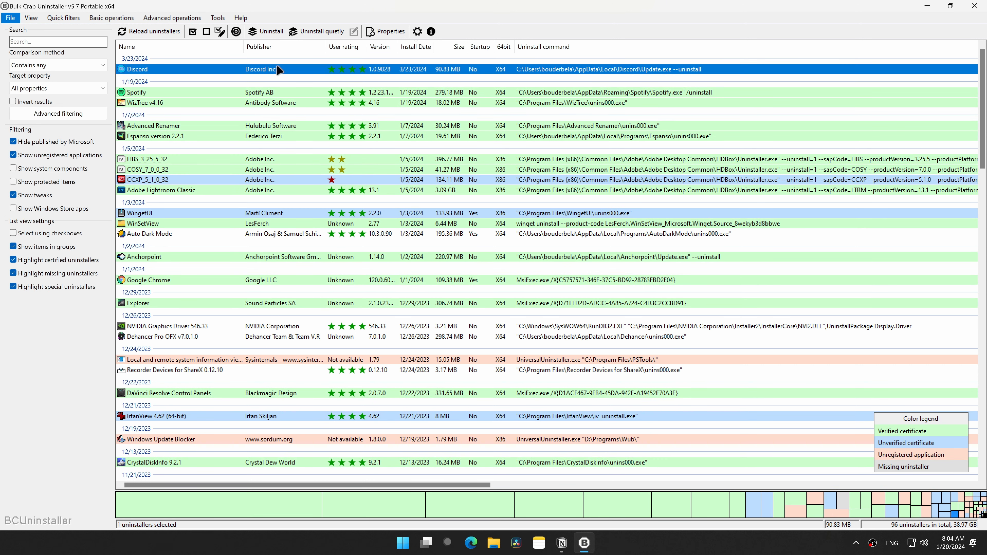
ctrl+click(271, 90)
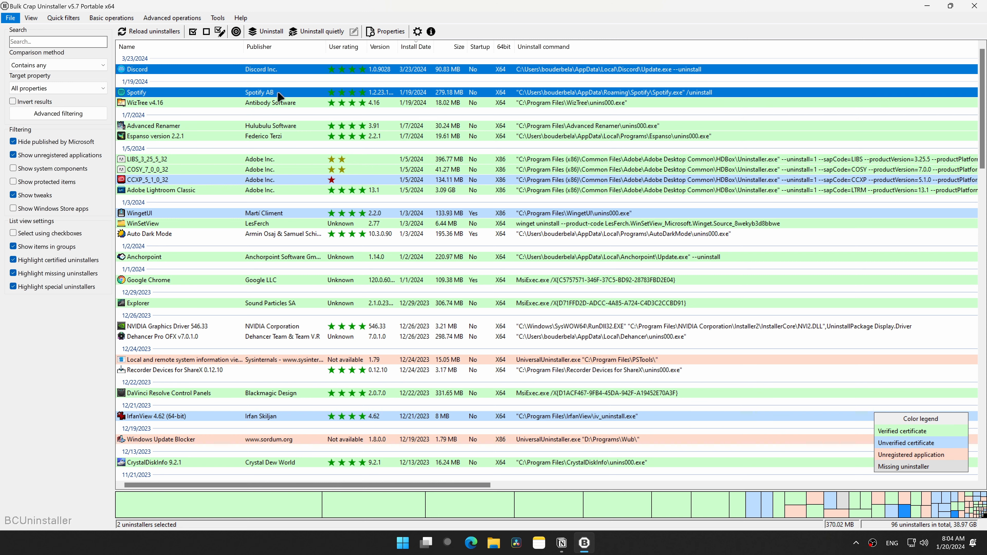
ctrl+click(280, 103)
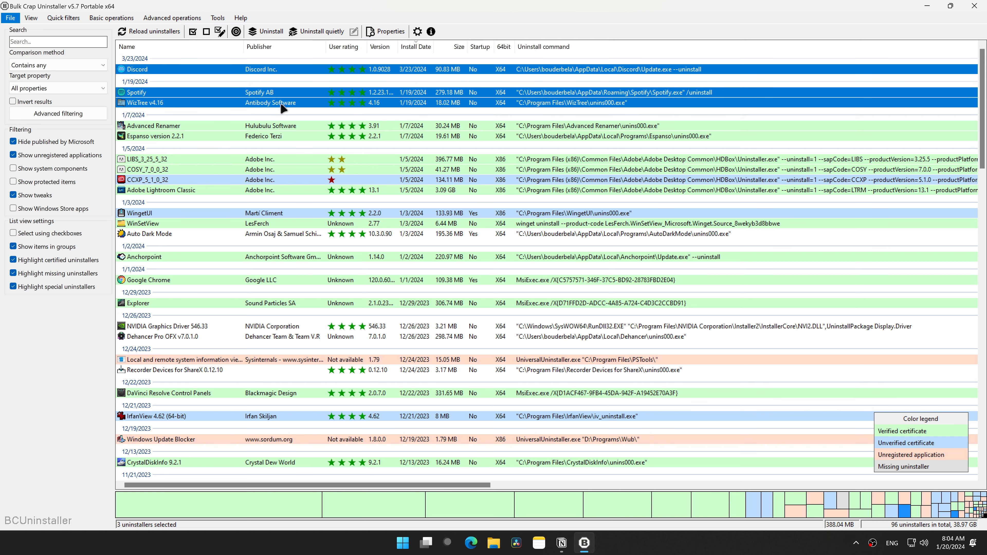
shift+click(278, 125)
shift+click(277, 135)
shift+click(273, 160)
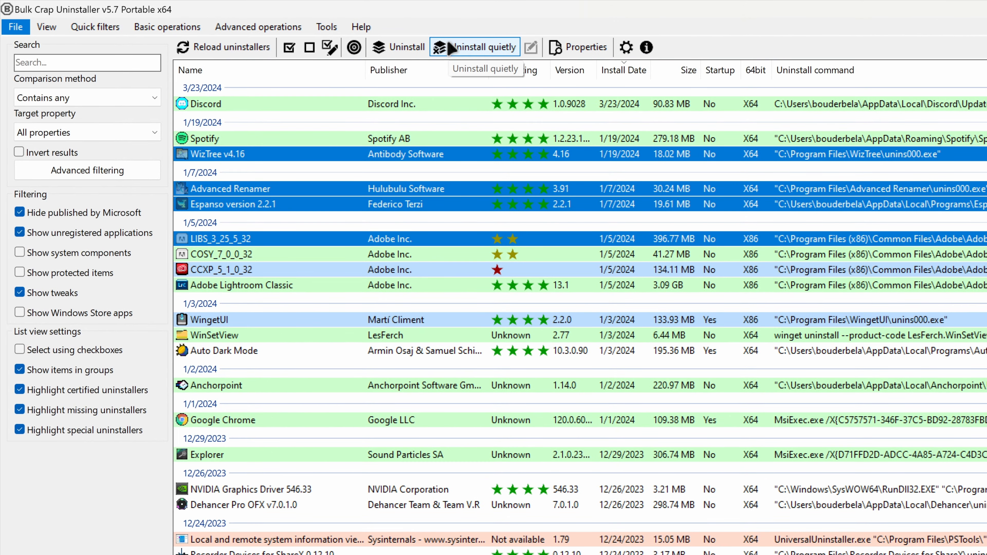
right_click(404, 156)
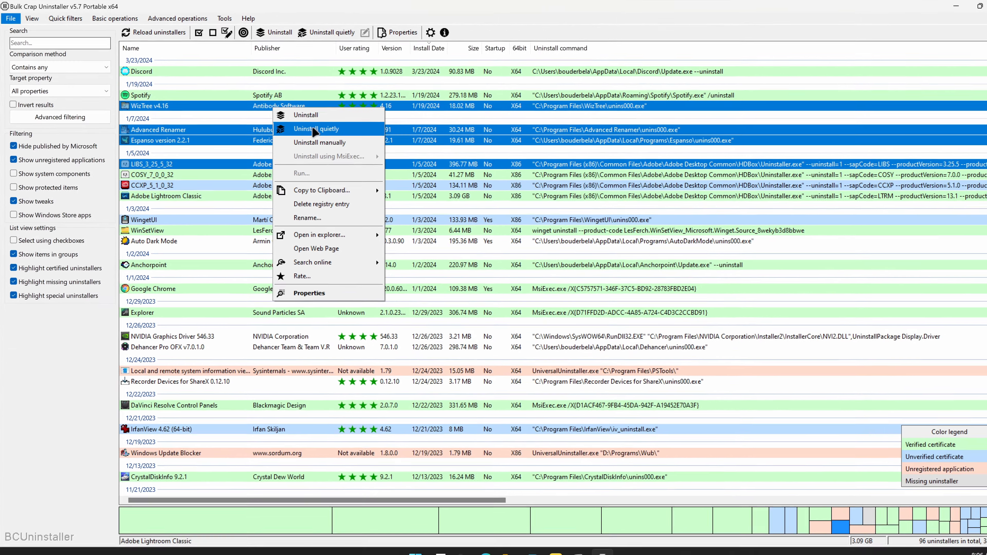
click(316, 129)
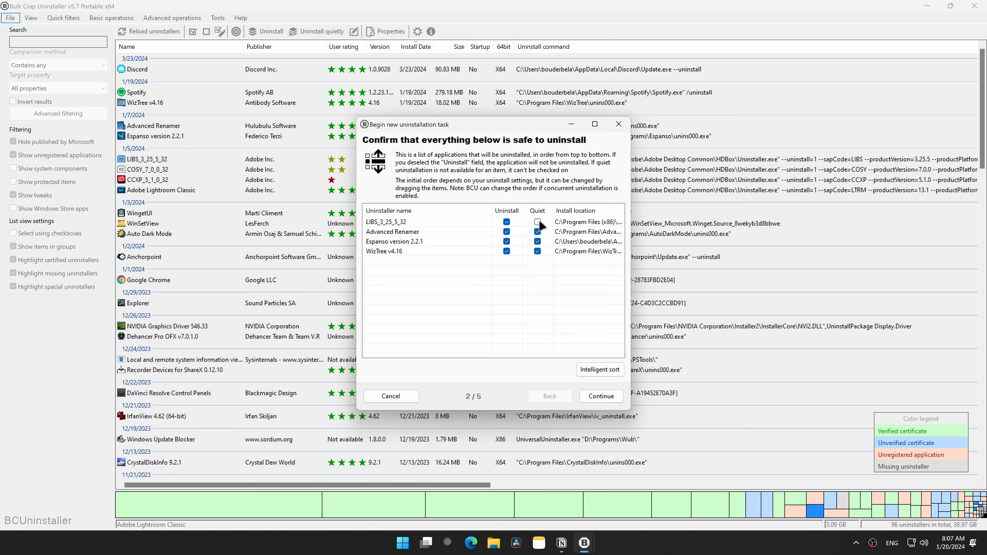
- Accept the application list and the uninstallation settings, and begin the simulated uninstallation
click(601, 396)
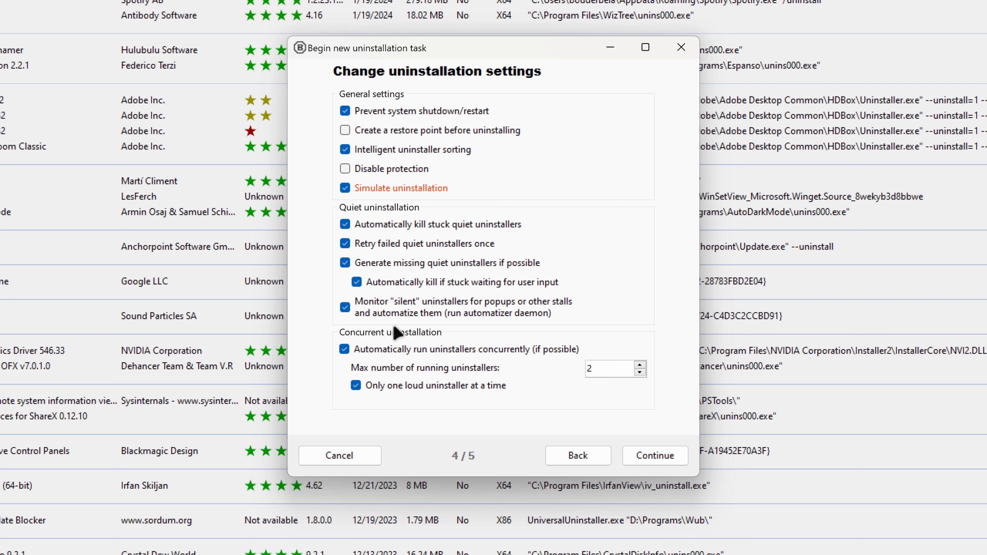
click(656, 456)
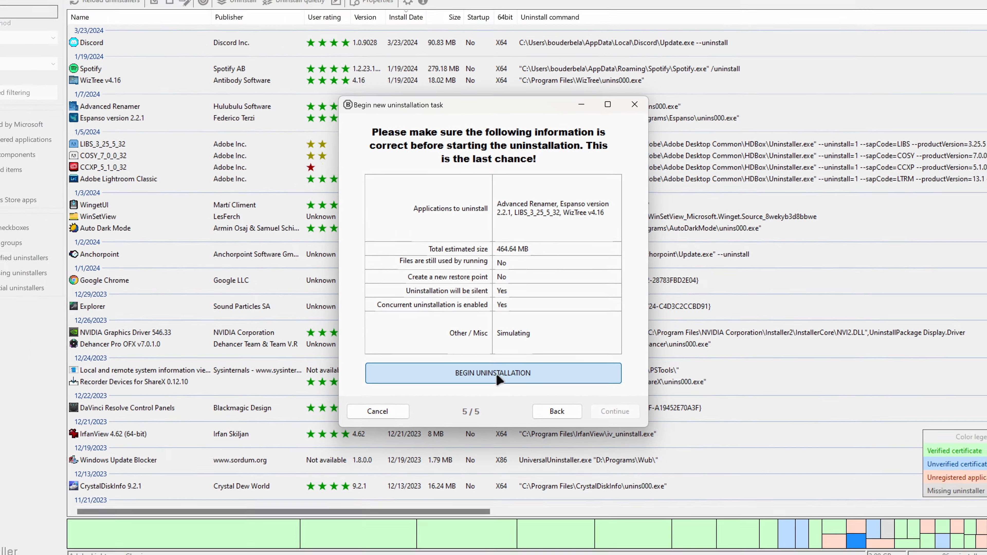
click(497, 377)
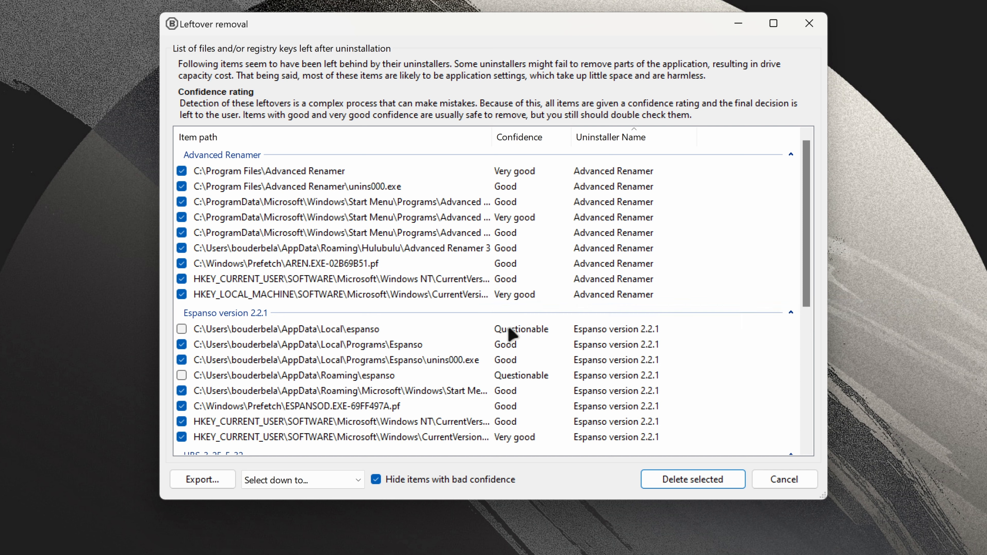
- Review the leftover files and registry keys and delete the preselected items
scroll(511, 333, down, 5)
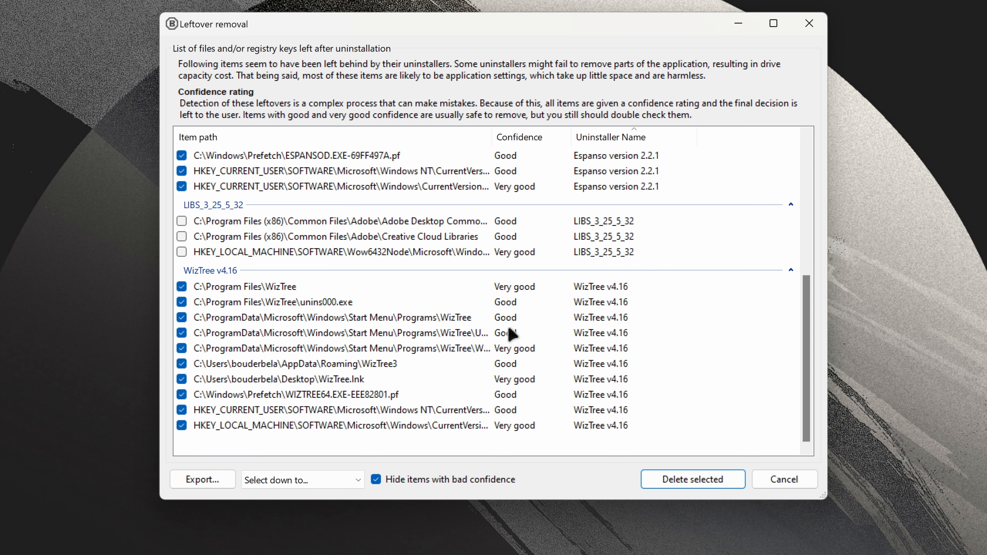
click(662, 475)
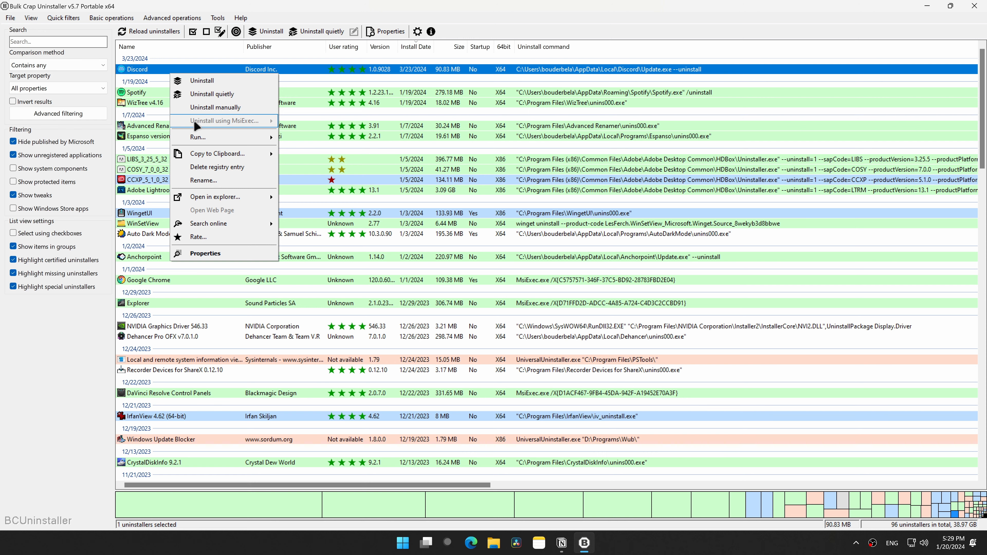
- Open the tool that cleans up the Program Files folders
click(217, 17)
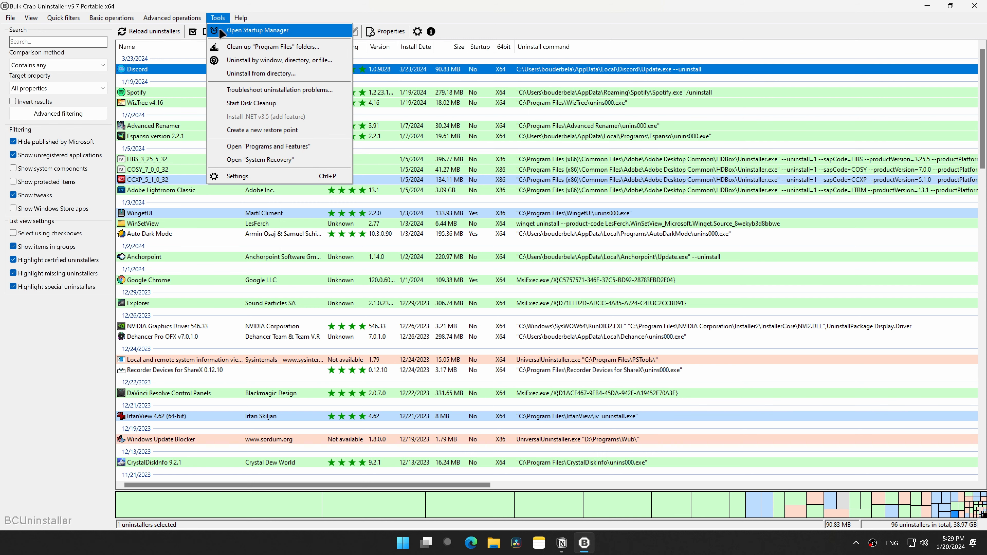
click(274, 45)
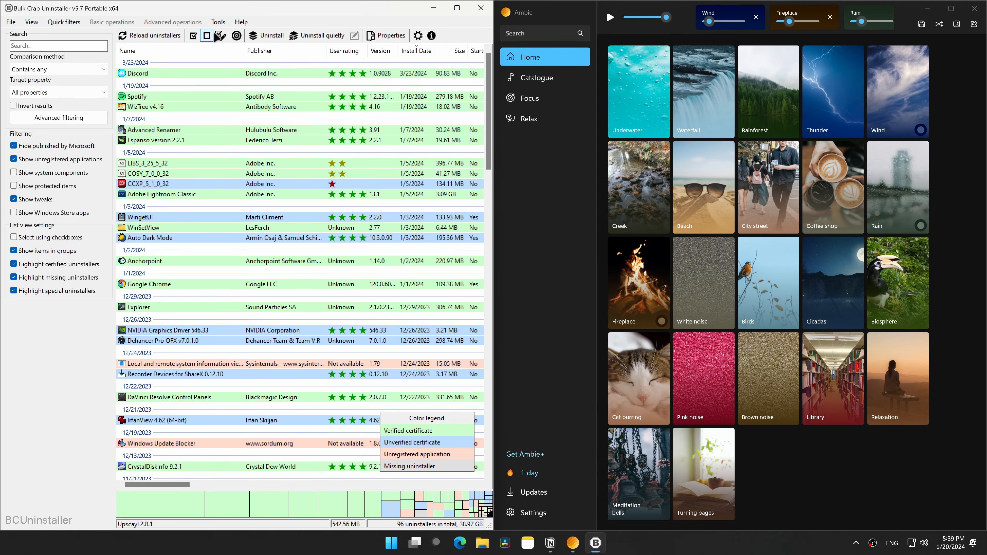
- Target the open Ambie window to set up an uninstallation task for that application
click(218, 21)
click(232, 64)
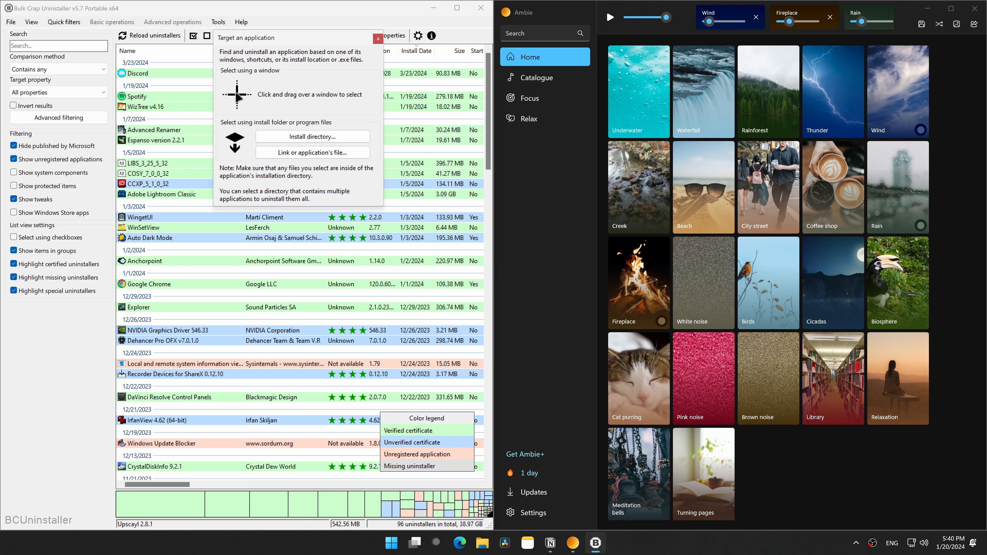
drag(237, 98, 537, 13)
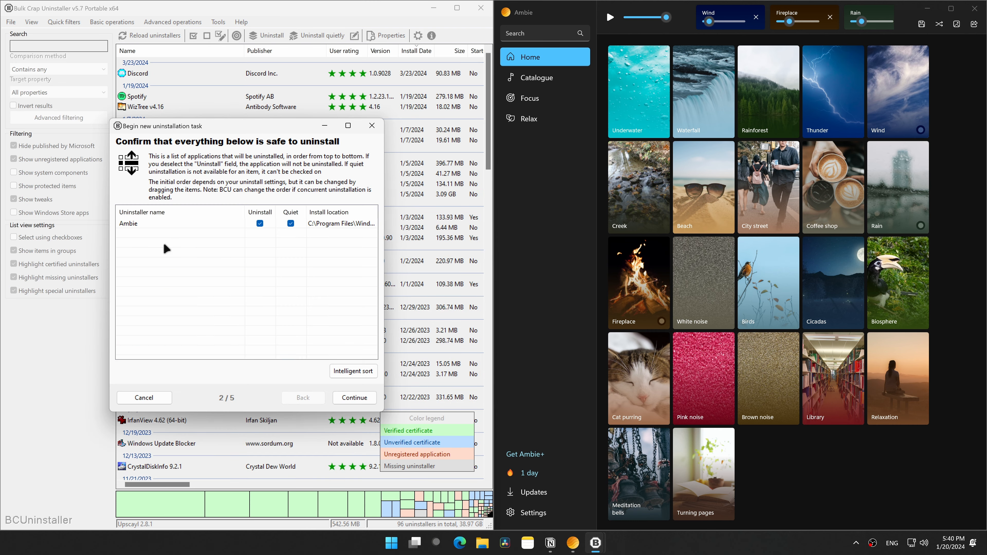
click(134, 222)
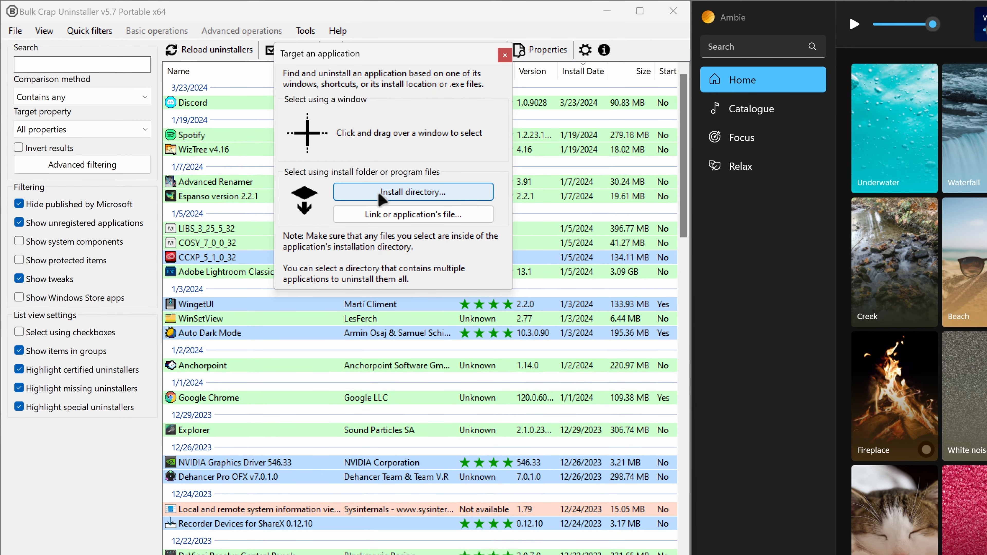
- Target the applications to uninstall by their install directory, choosing the Adobe folder in C:\Program Files
click(378, 191)
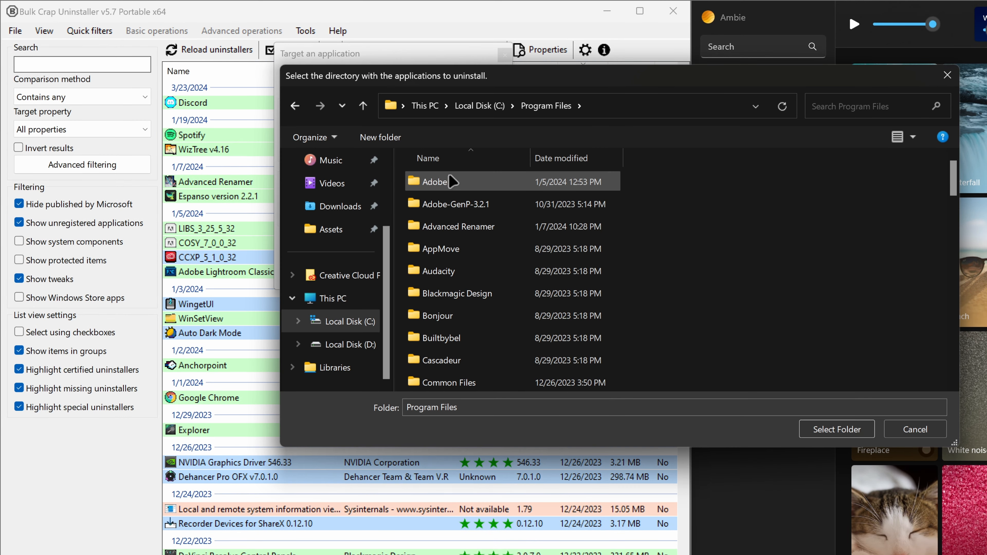
double_click(447, 187)
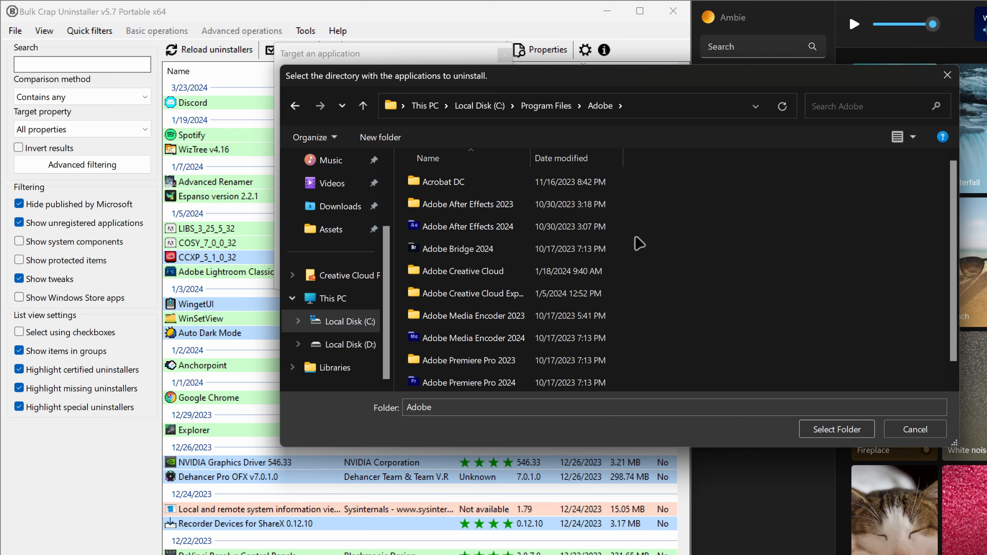
click(817, 434)
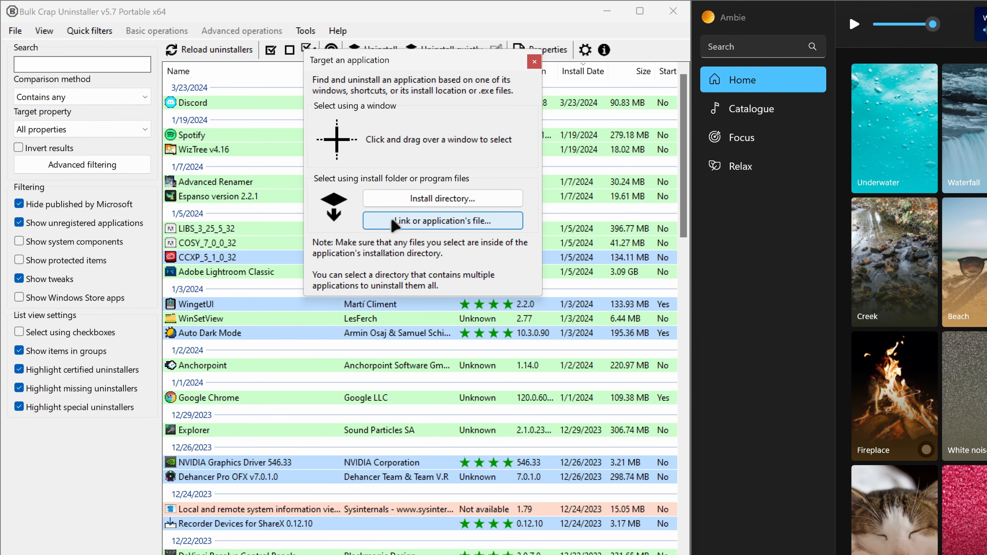
- Target an application to uninstall by choosing its link or program file
click(391, 218)
double_click(482, 387)
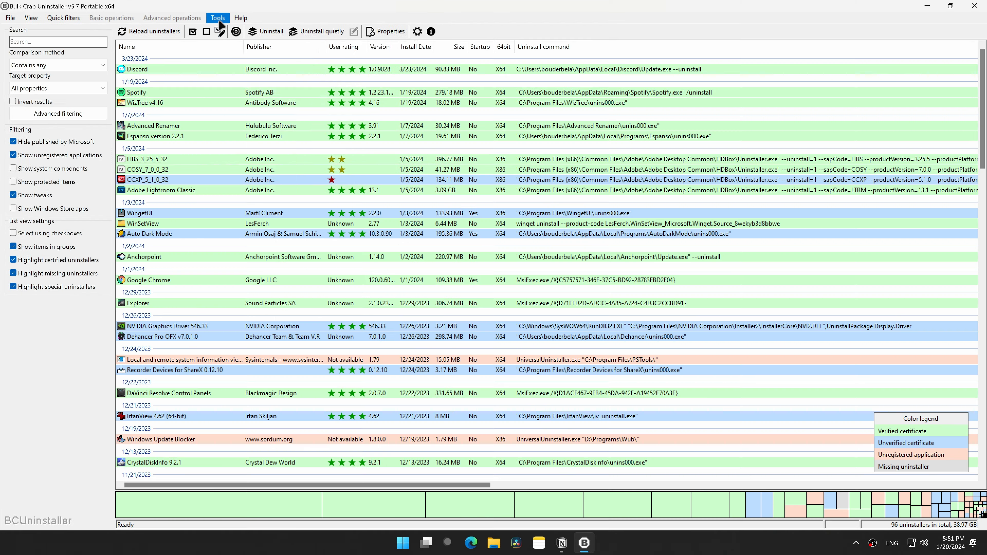
- Open the uninstaller's settings to look through its options
click(218, 18)
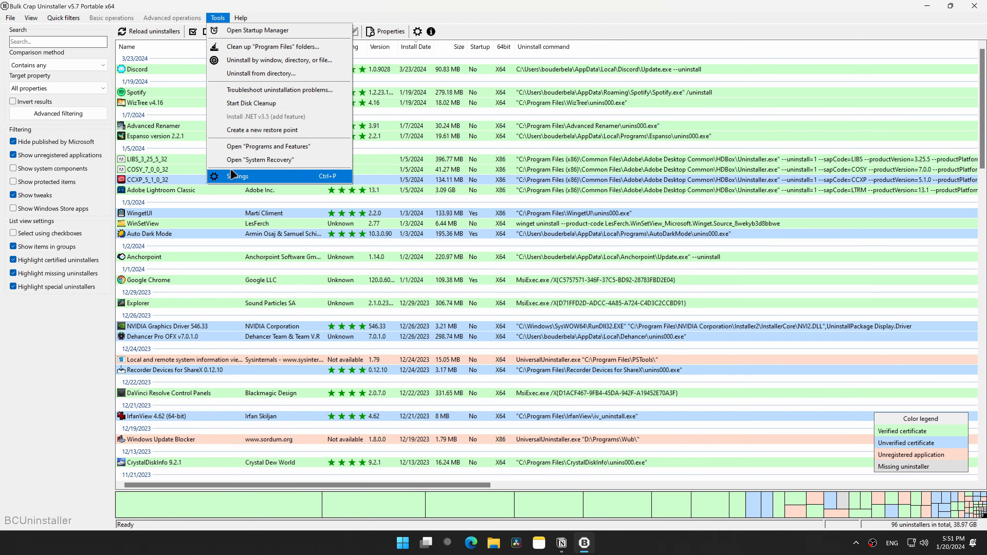
click(238, 176)
click(572, 161)
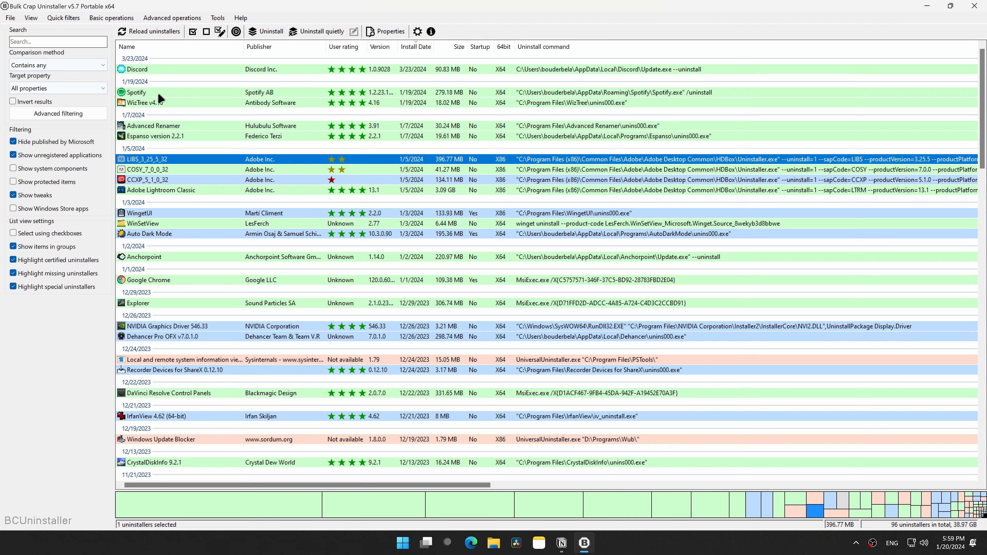
- Show the color legend over the uninstaller list
click(29, 19)
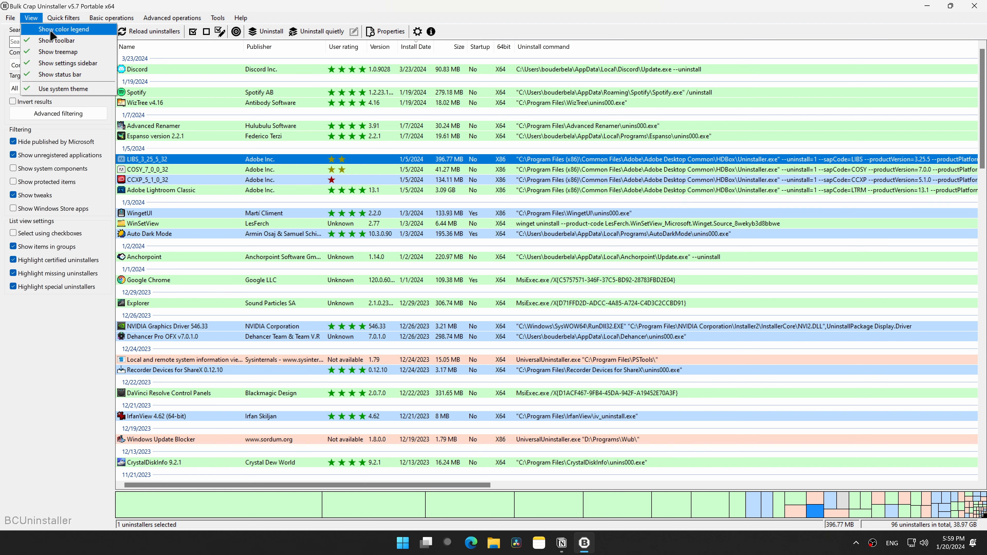
click(58, 29)
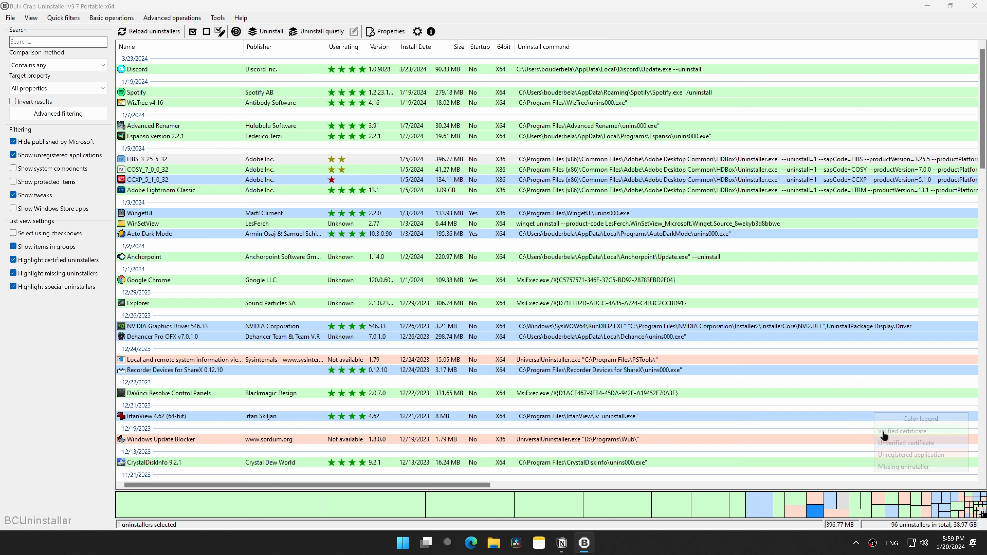
- Open the properties of the Spotify entry
click(305, 129)
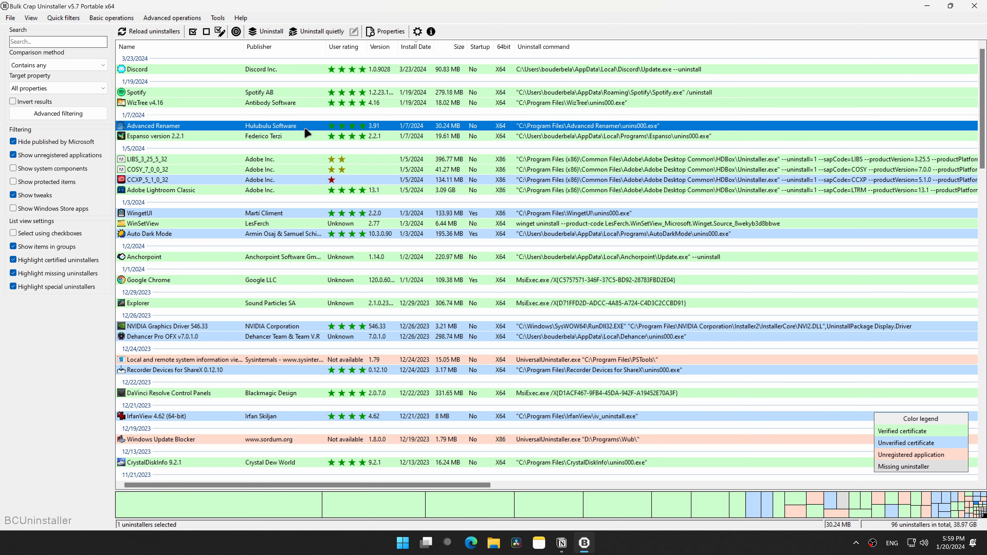
click(281, 94)
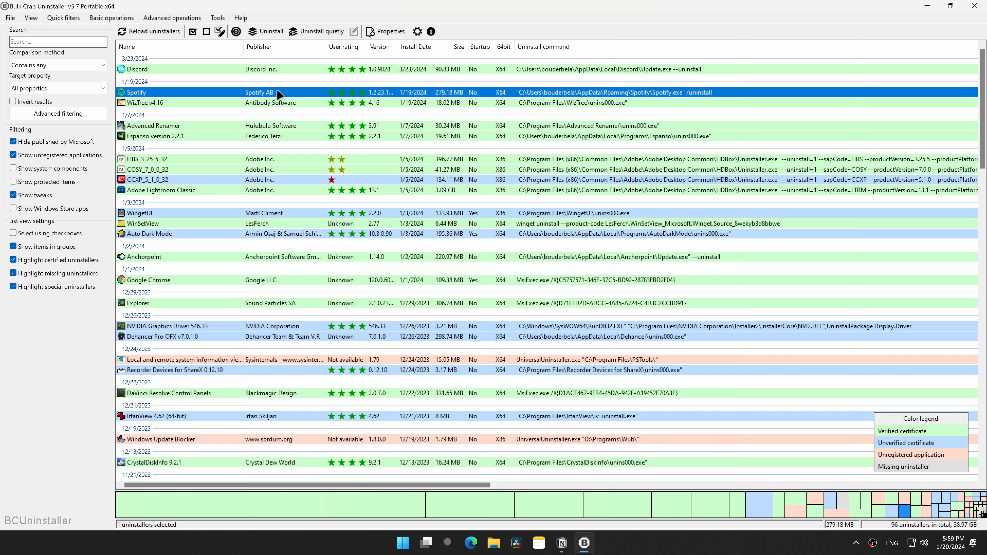
click(380, 30)
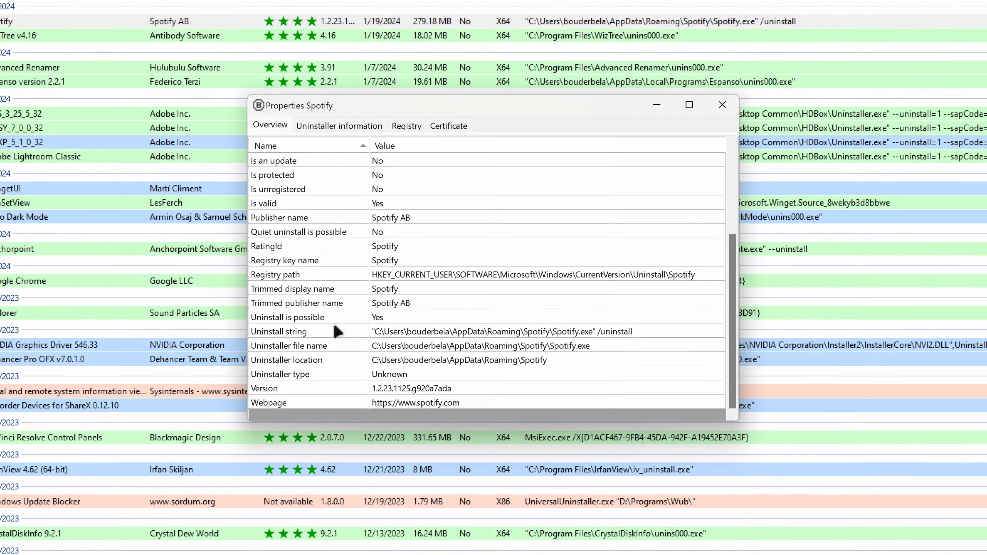
- Examine Spotify's overview properties, including its icon, installation location, web browser, update, protection, registration and registry details
scroll(364, 350, up, 4)
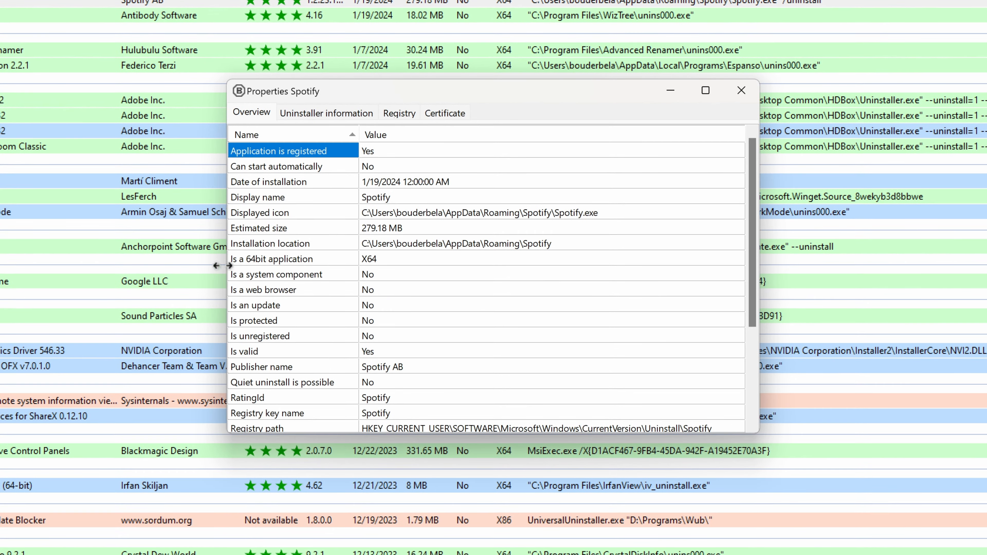
click(241, 274)
click(289, 293)
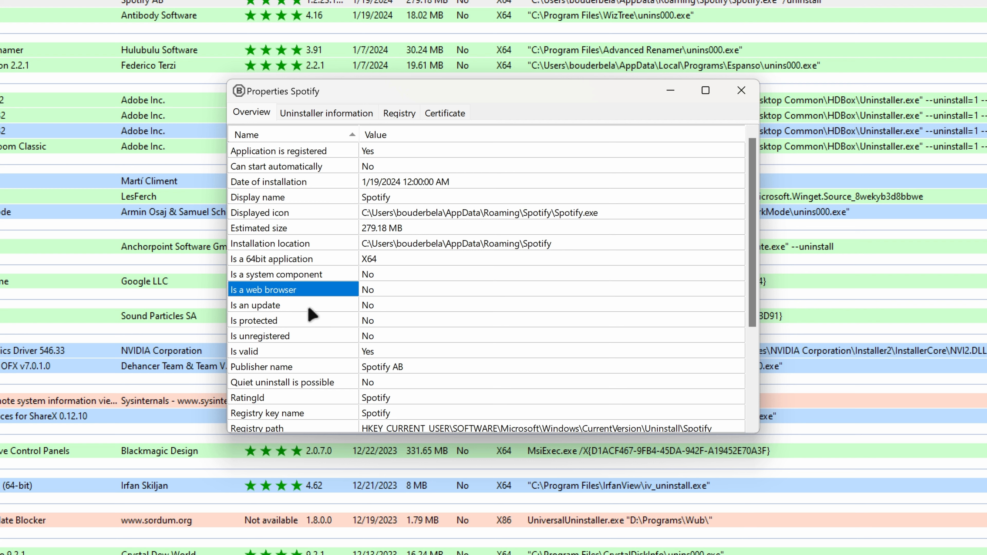
click(291, 306)
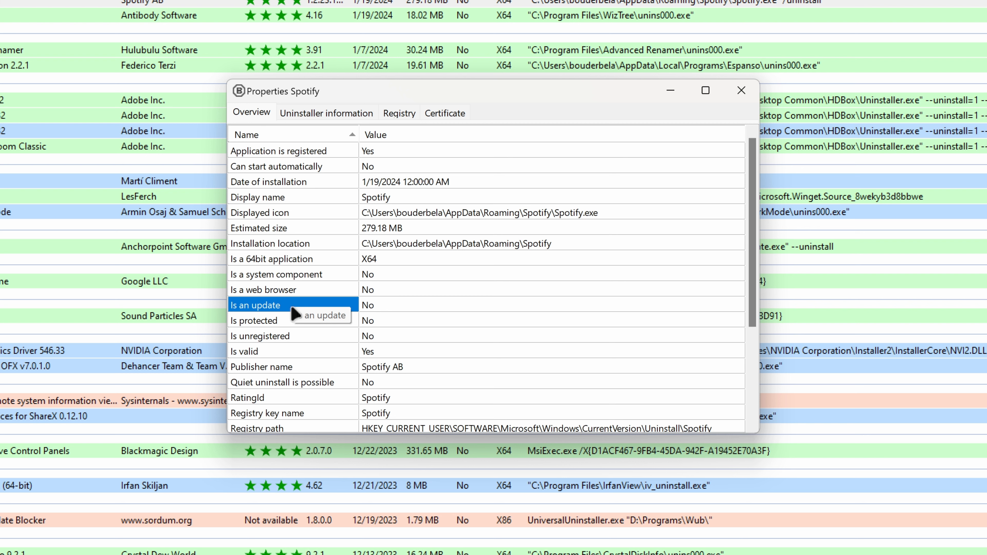
click(276, 321)
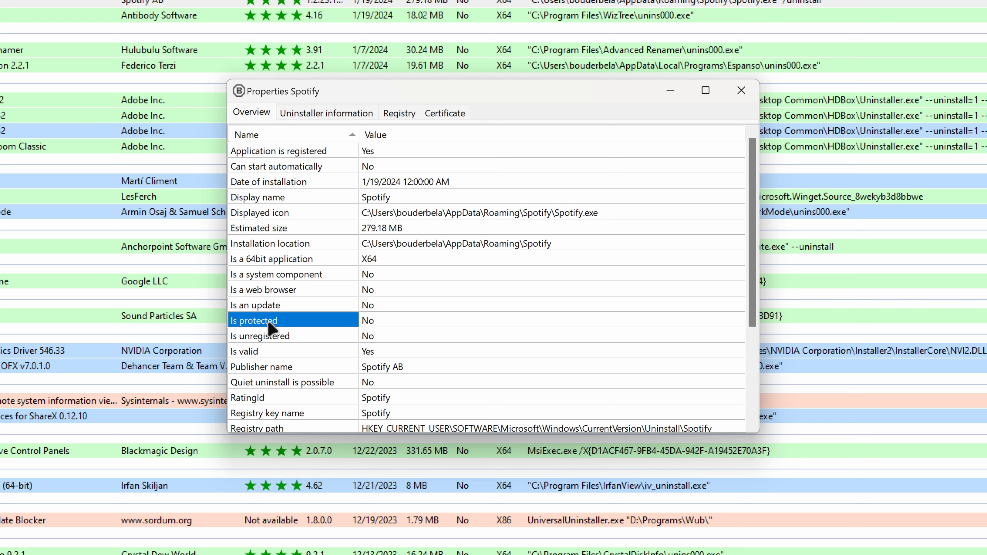
click(271, 337)
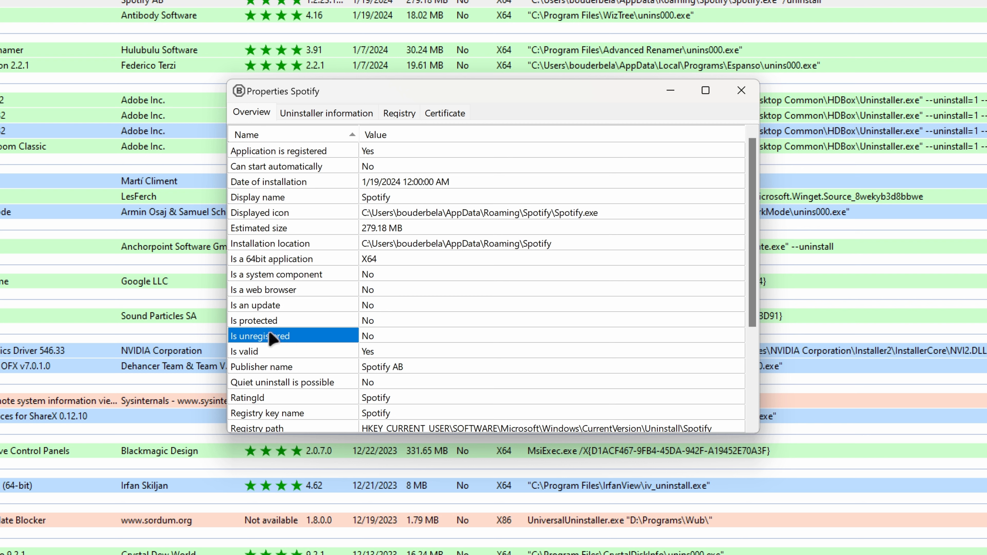
click(270, 213)
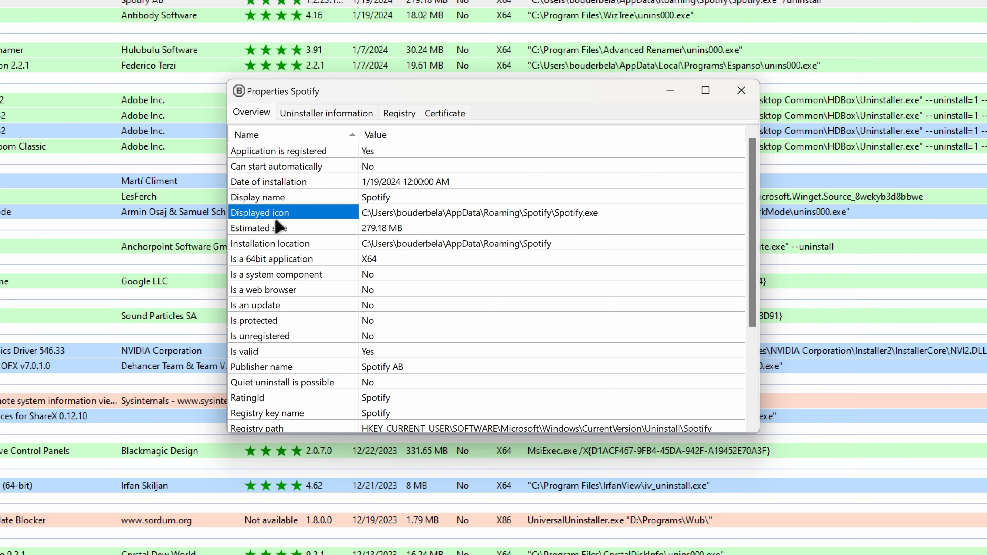
click(279, 245)
scroll(292, 283, down, 2)
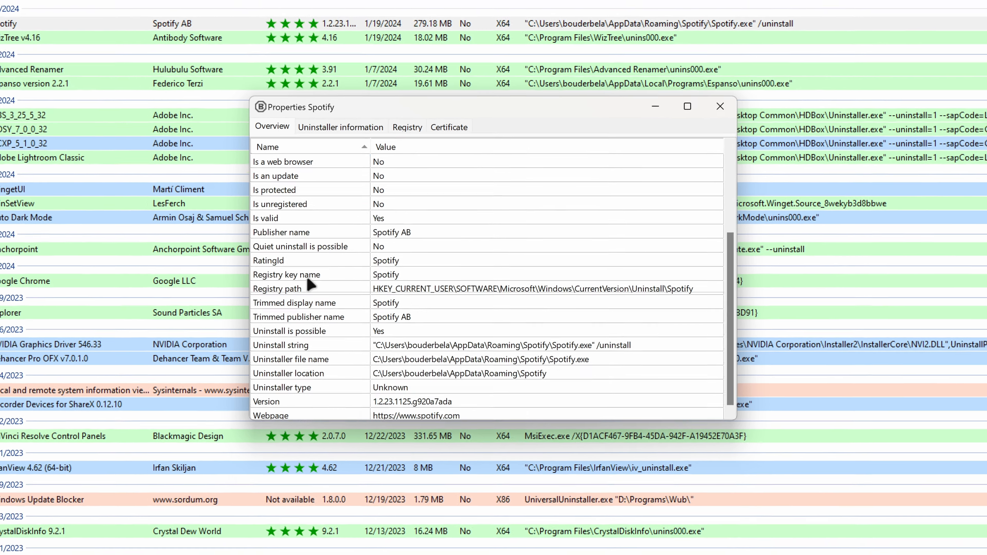